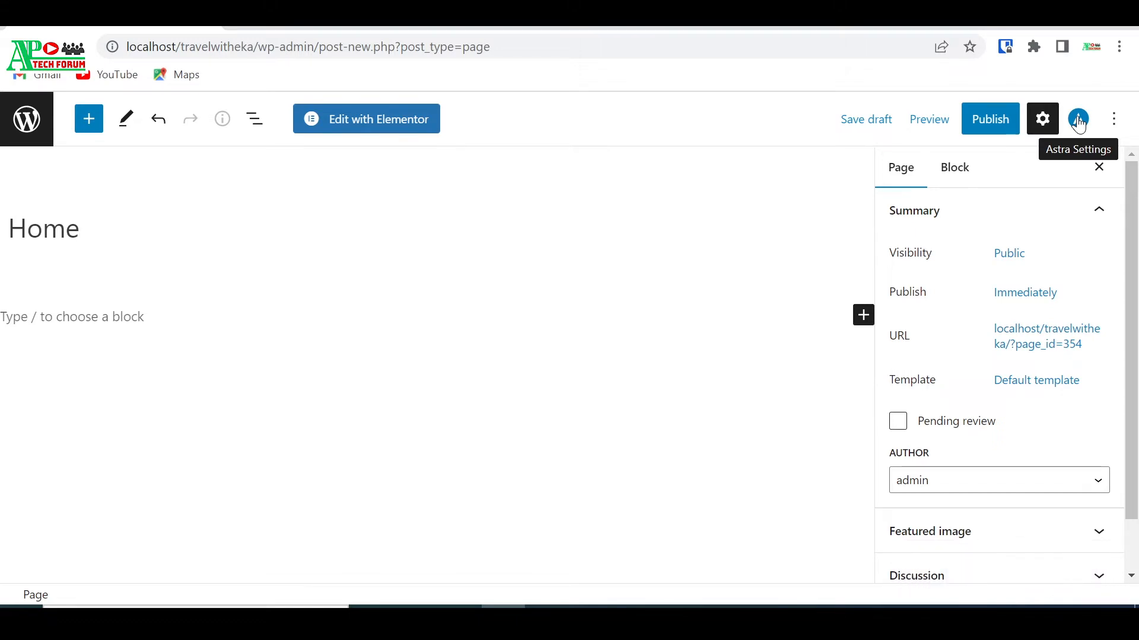
- Set the Home page's content layout to Full Width / Stretched in the Astra settings
left_click(1077, 120)
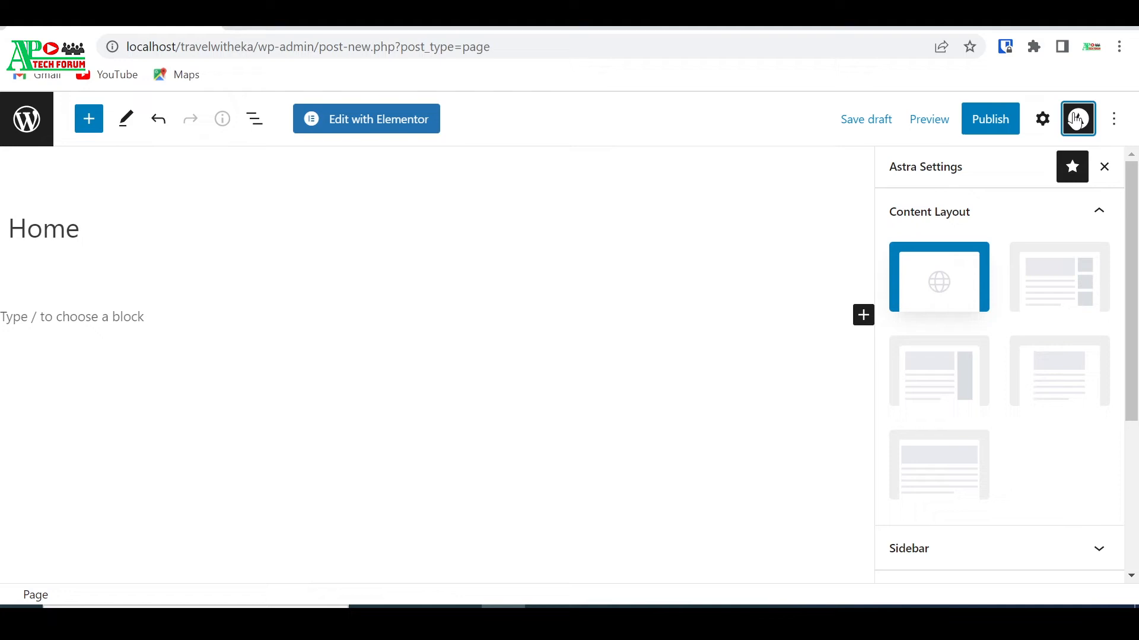
left_click(957, 214)
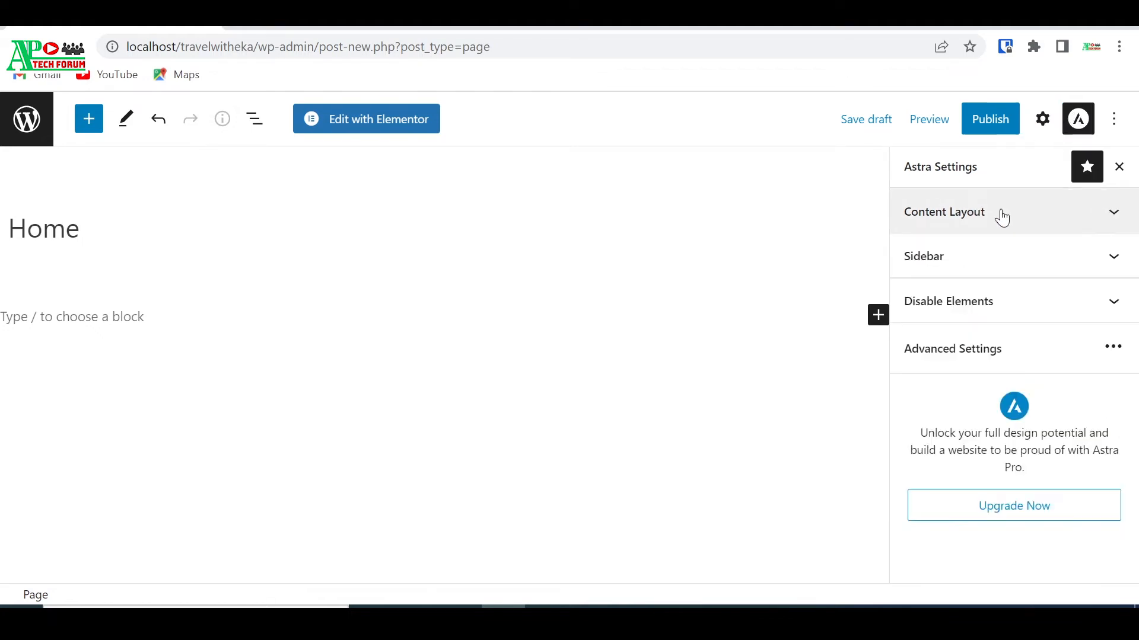
left_click(1001, 217)
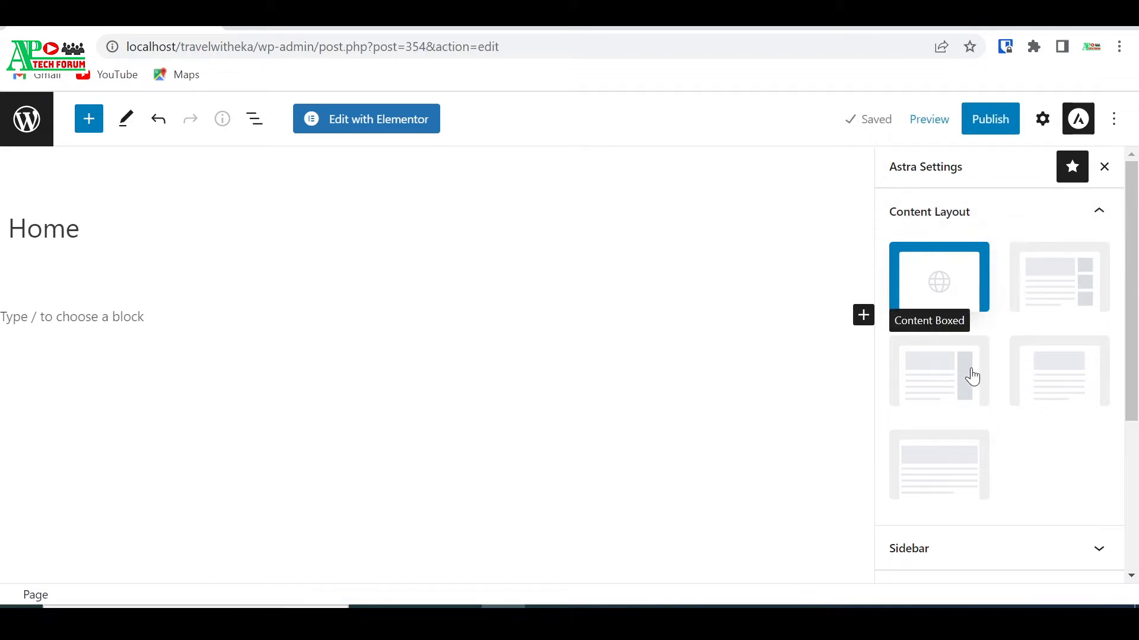
left_click(946, 466)
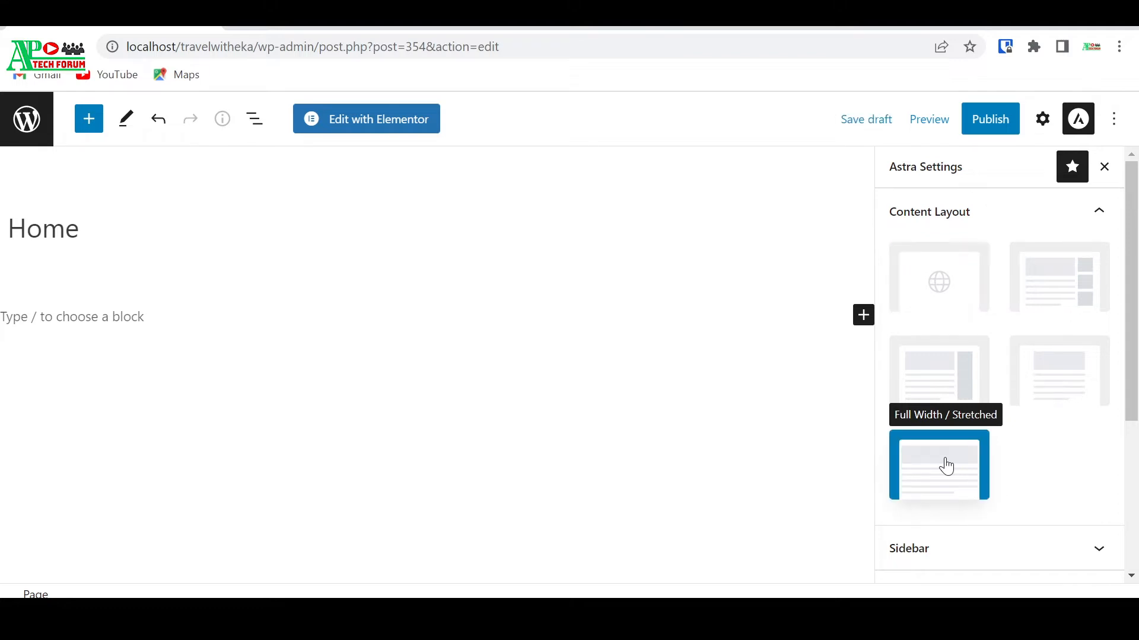
left_click(983, 213)
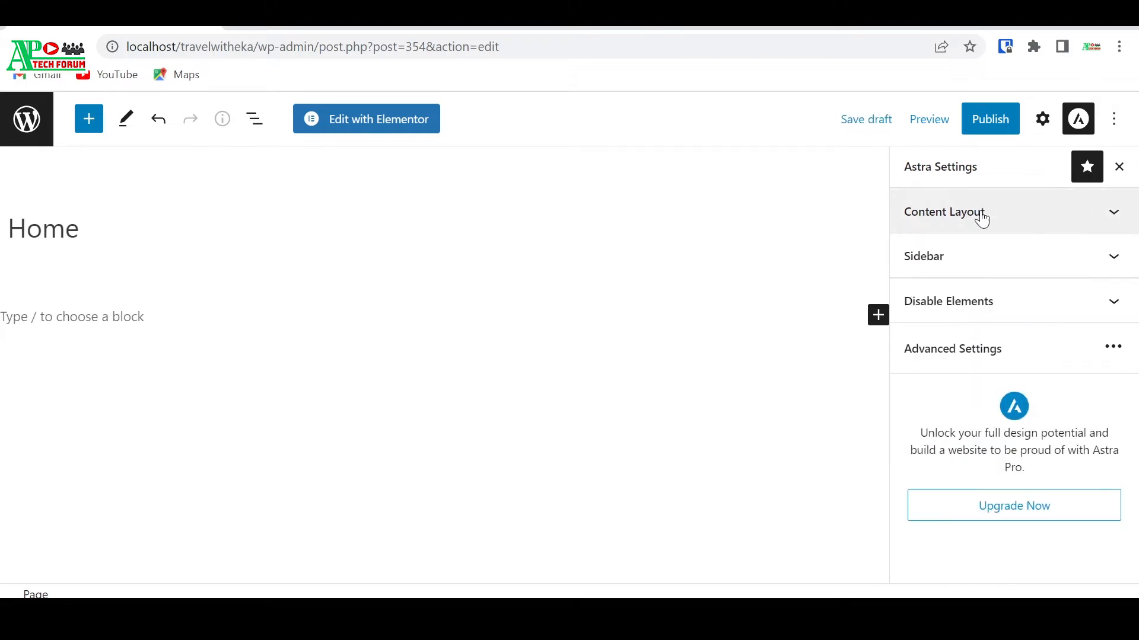
- Choose the sidebar layout without a sidebar for the Home page and publish the page
left_click(947, 259)
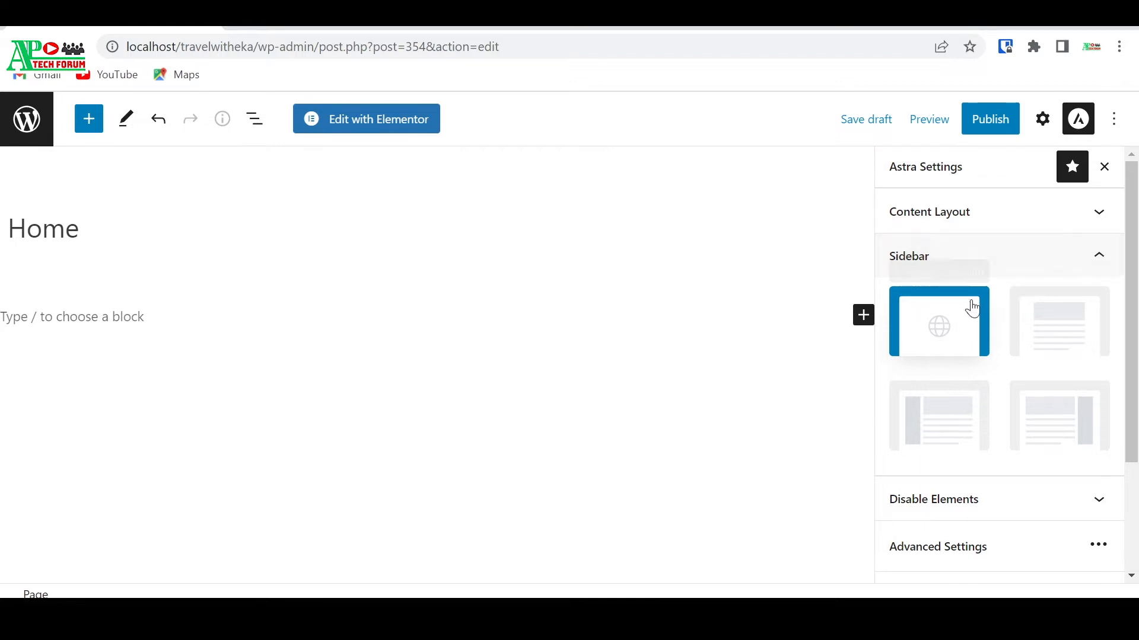
left_click(1071, 320)
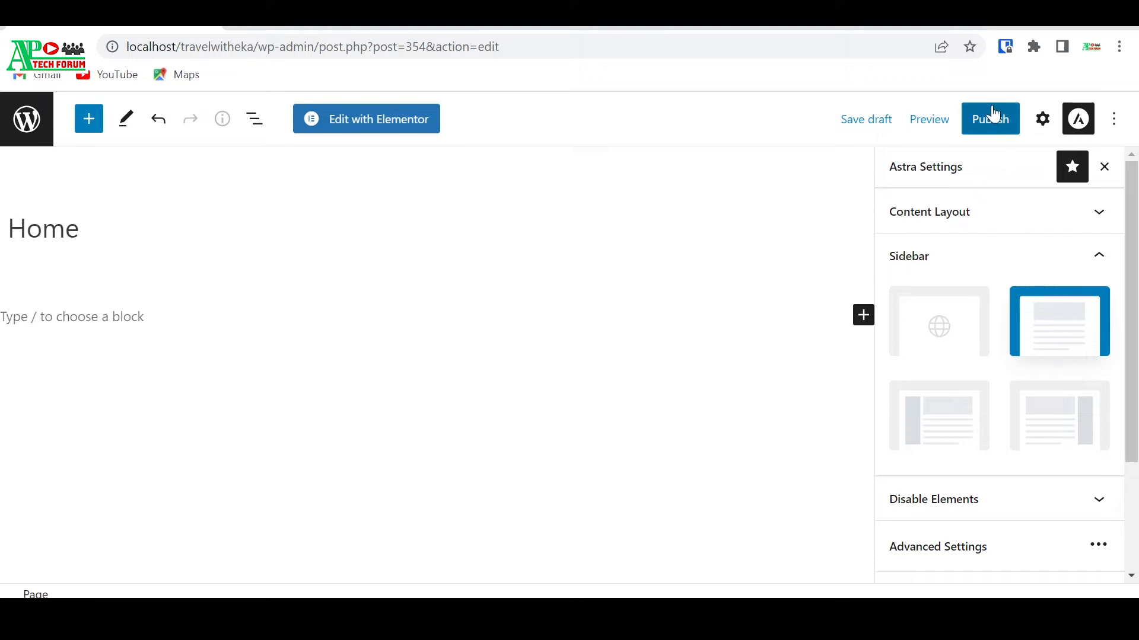
left_click(938, 122)
left_click(984, 125)
left_click(948, 122)
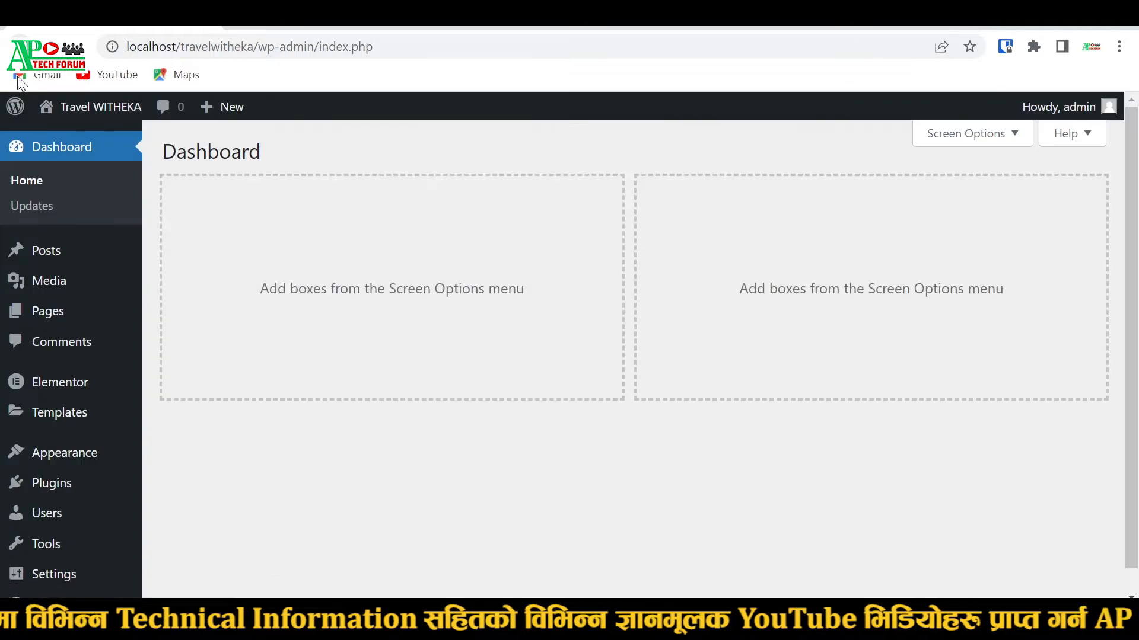
- Open the list of all pages and look through the site's existing pages
mouse_move(76, 281)
mouse_move(53, 316)
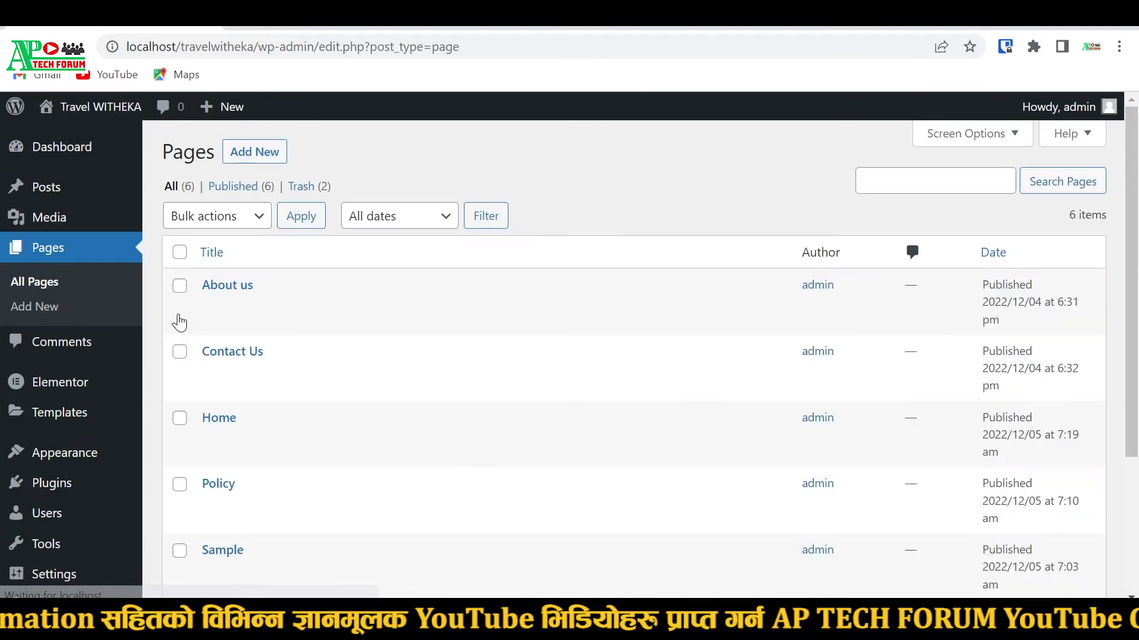
scroll(296, 423, "down", 1)
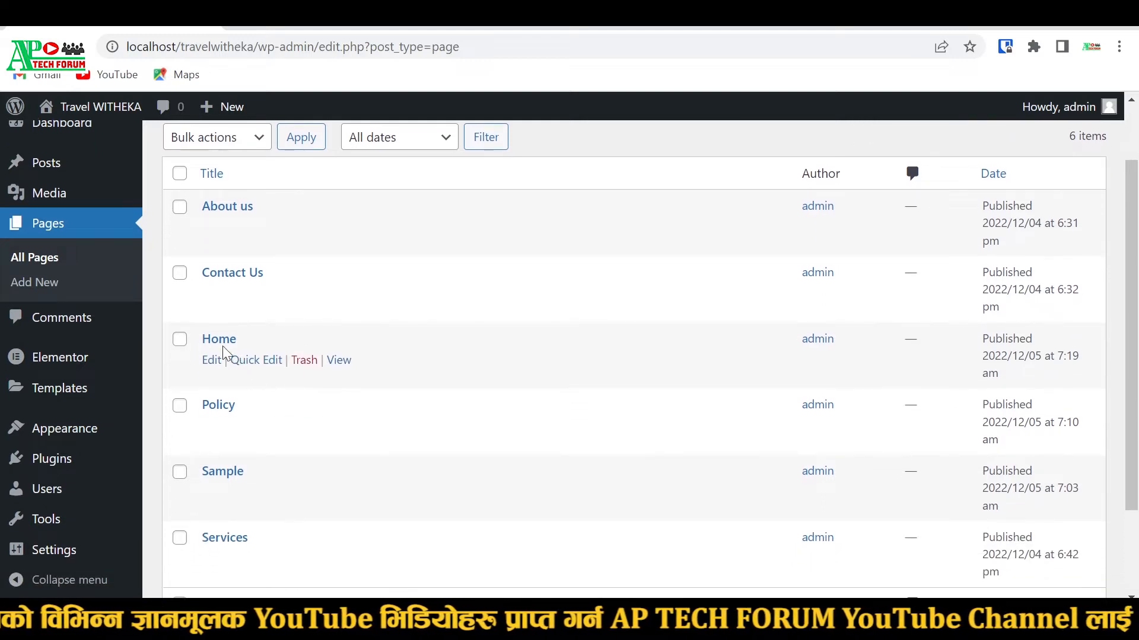
scroll(293, 310, "up", 1)
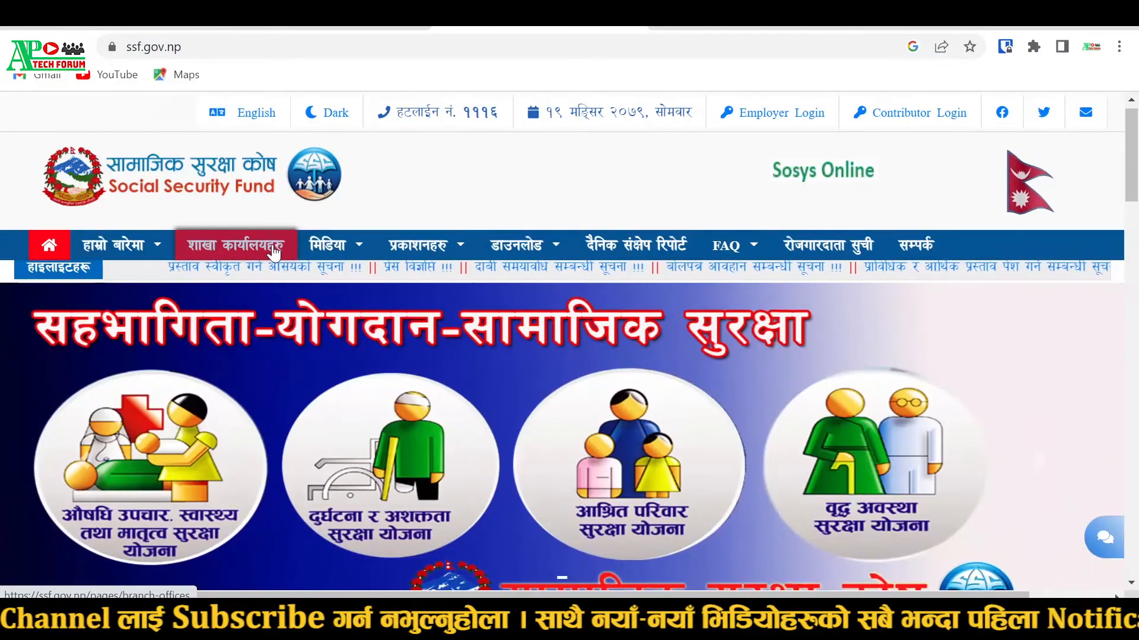
- Examine the navigation bar of the Social Security Fund website as a menu example, and return to the WordPress pages list
mouse_move(414, 251)
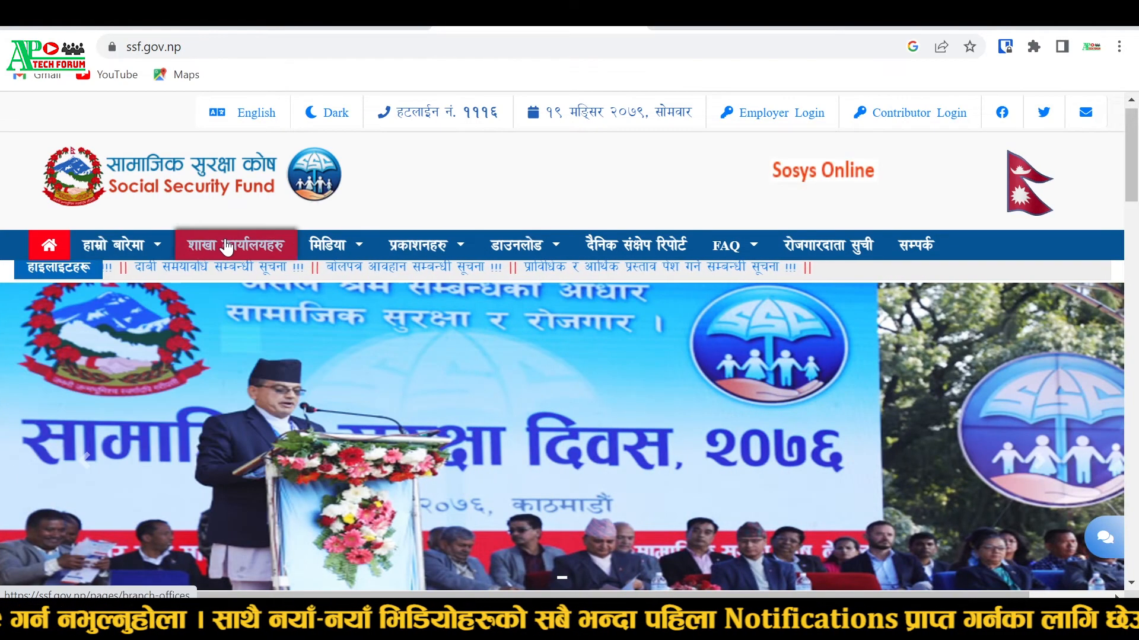
mouse_move(360, 255)
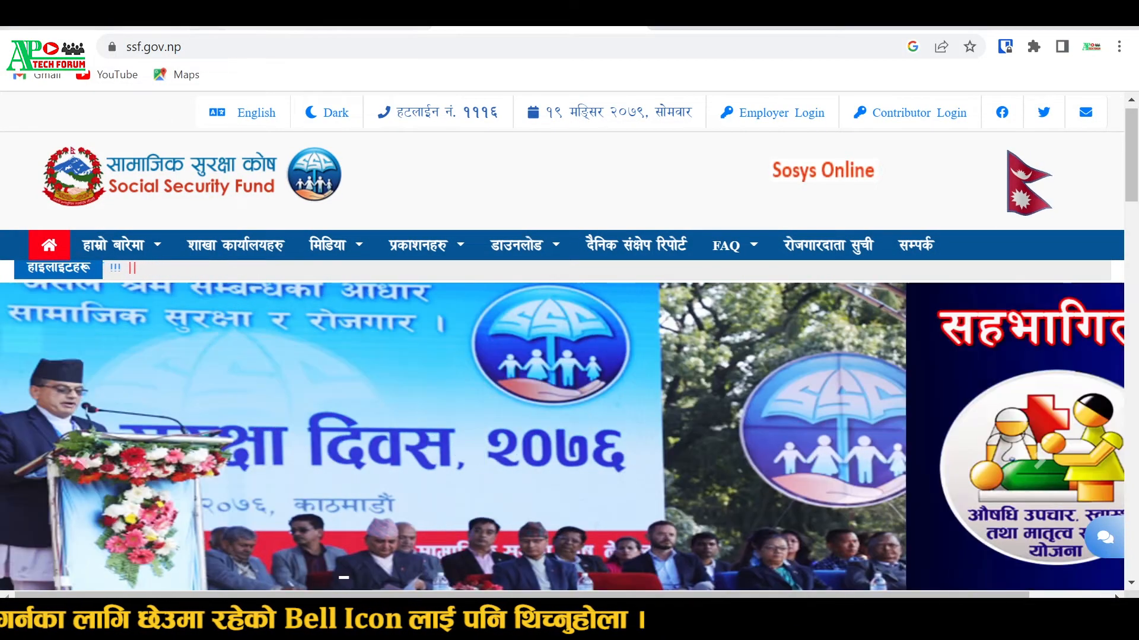
left_click(152, 16)
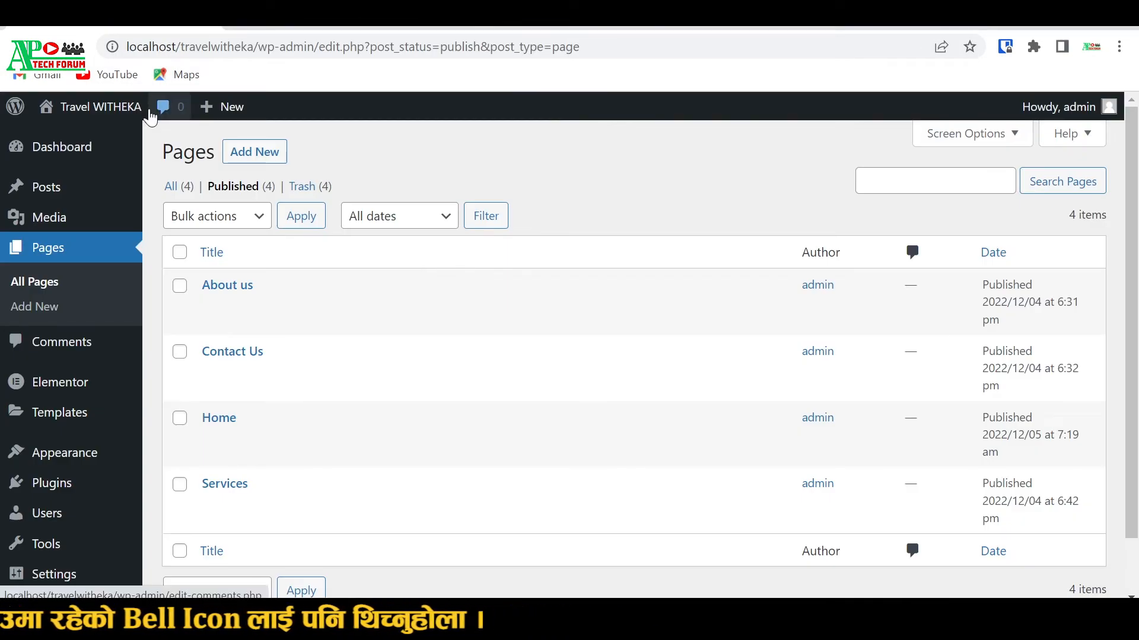
- Open the site's menu editor and name the new menu "Main Manu"
scroll(48, 356, "down", 2)
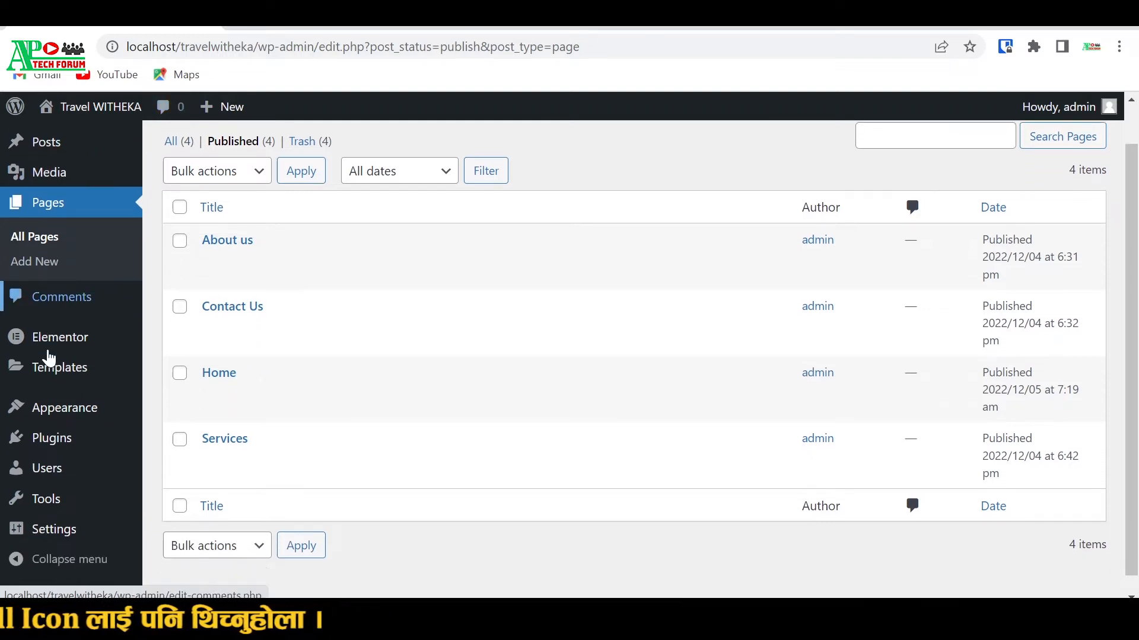
mouse_move(48, 389)
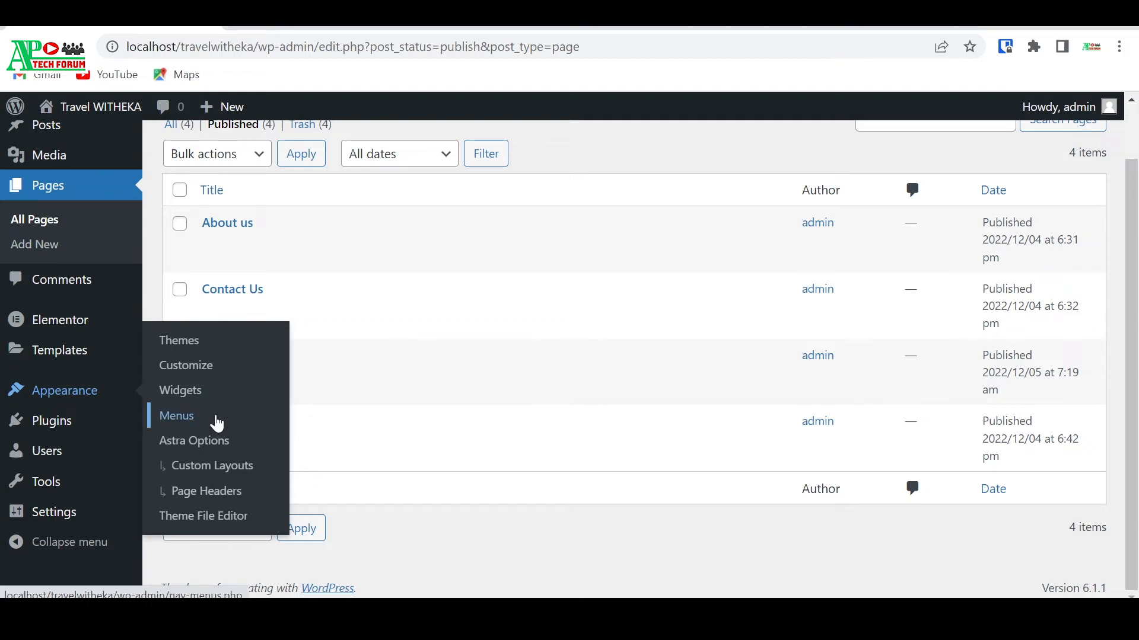
left_click(204, 420)
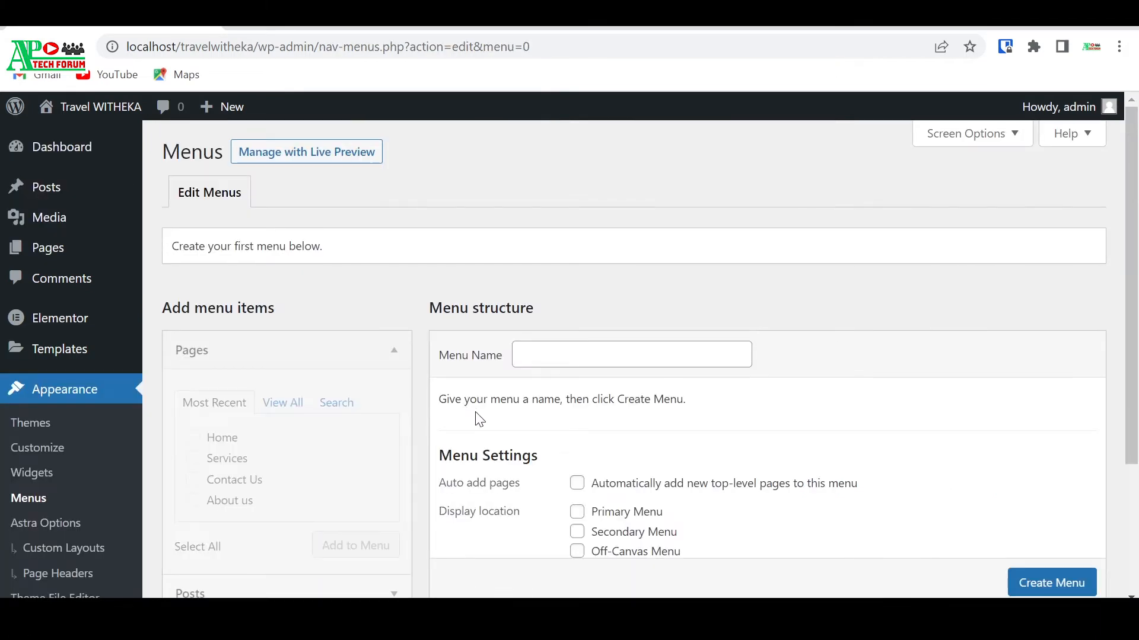
scroll(479, 419, "down", 2)
left_click(547, 228)
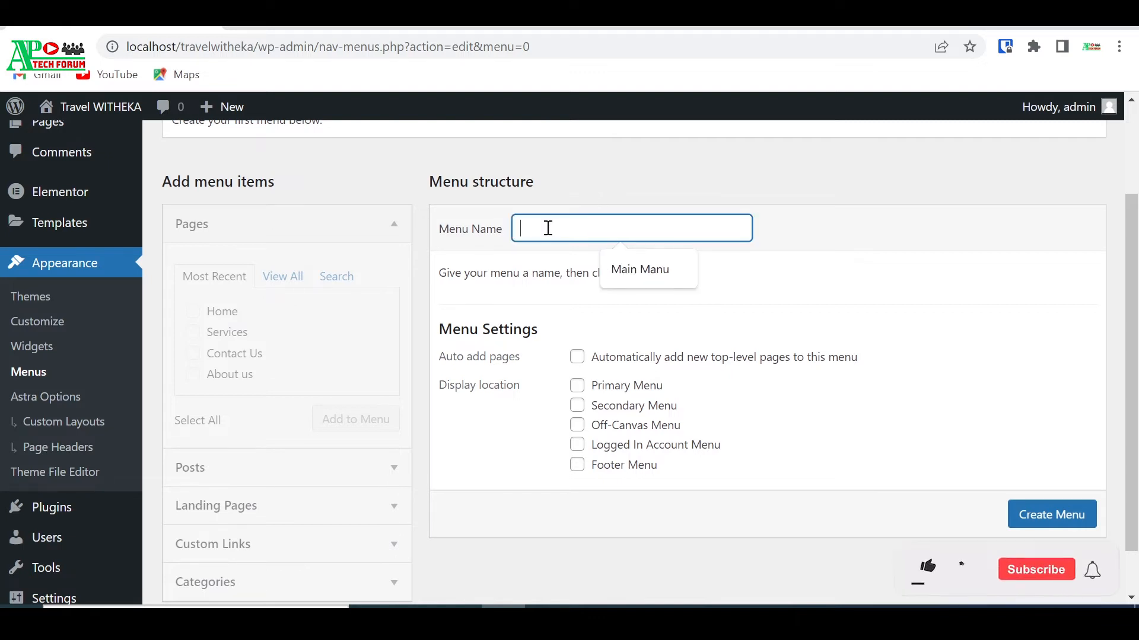
type("Ma")
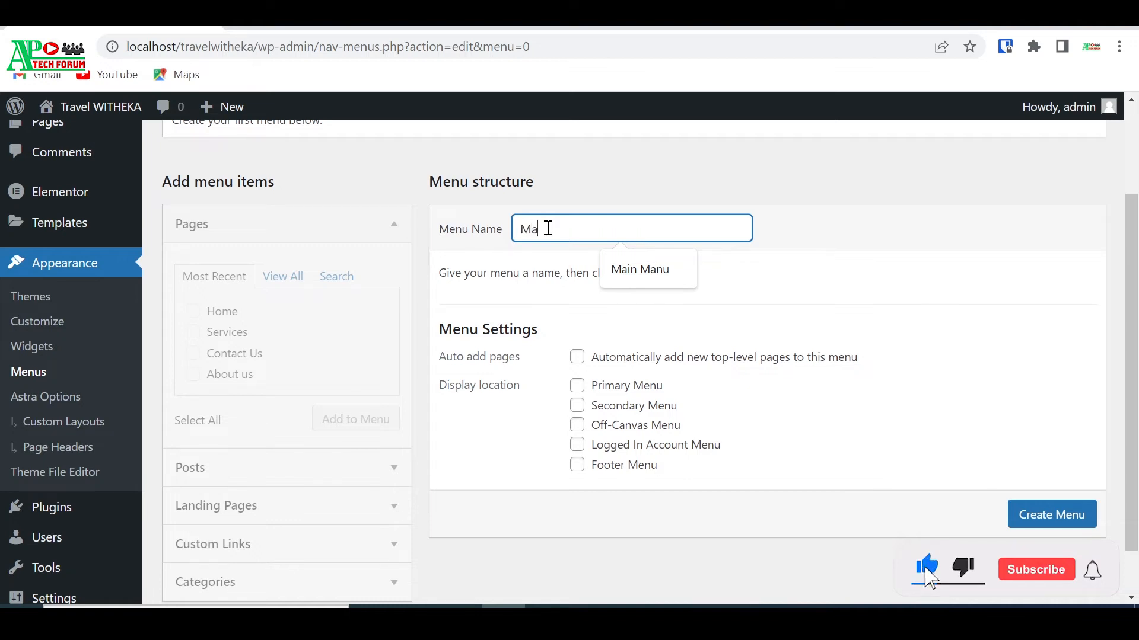
left_click(630, 271)
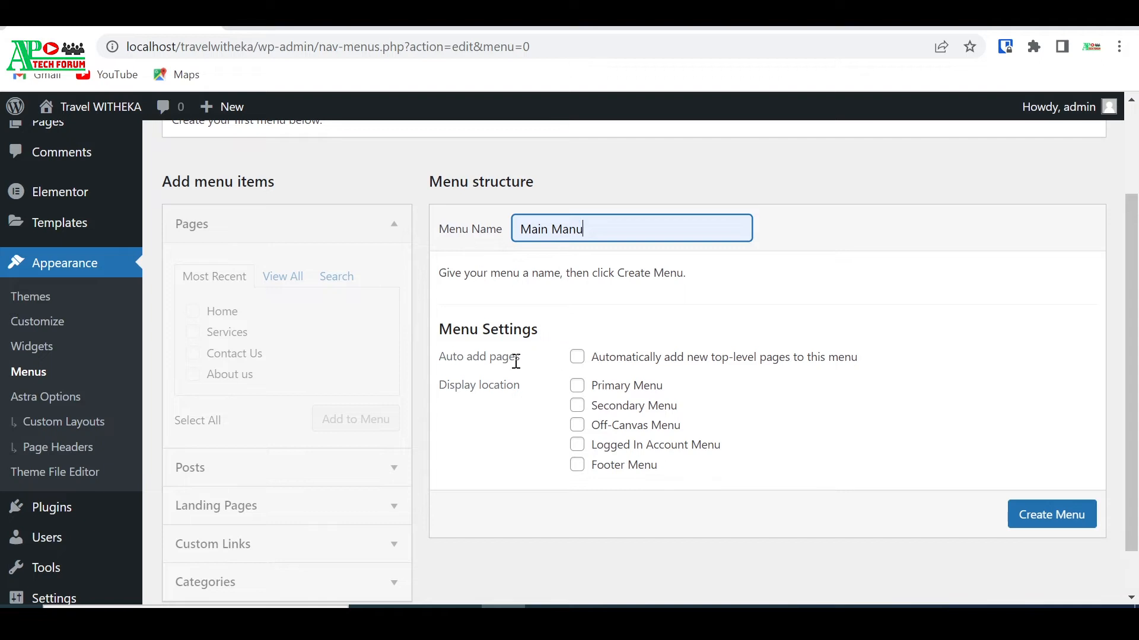
- Assign the new menu to the Primary Menu display location without automatic page adding, and create it
left_click(578, 357)
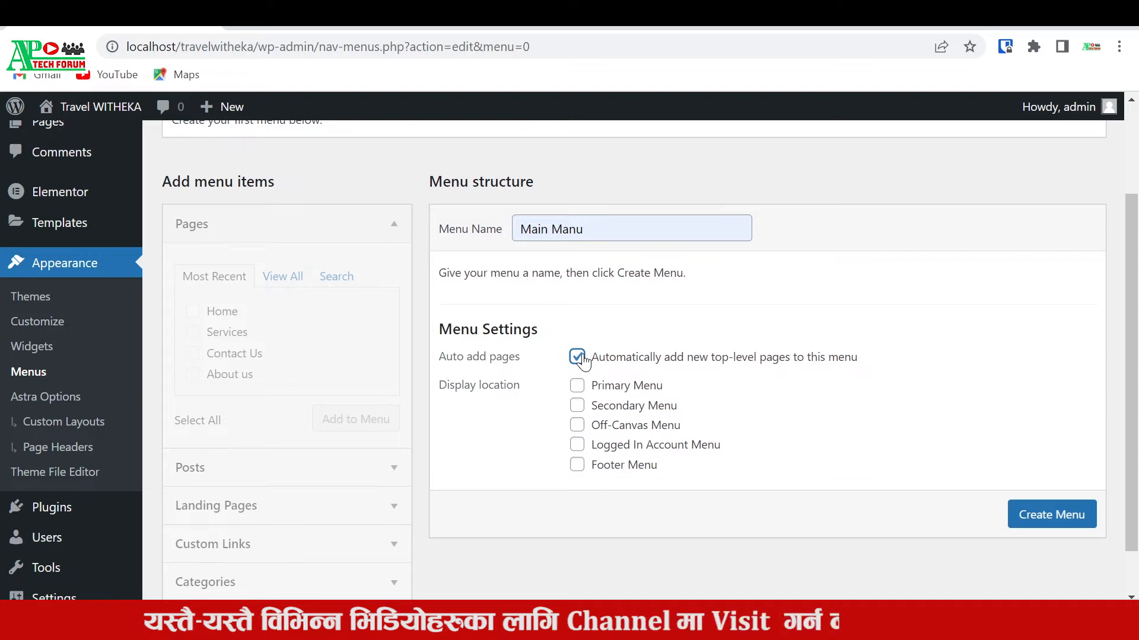
left_click(577, 357)
left_click(562, 231)
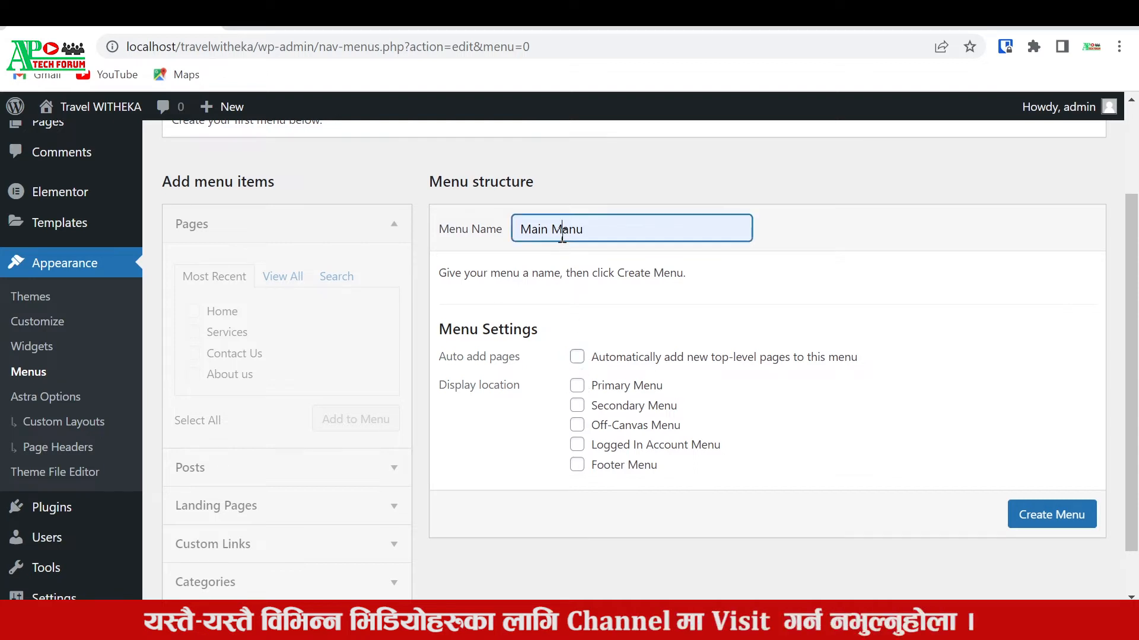
left_click(577, 386)
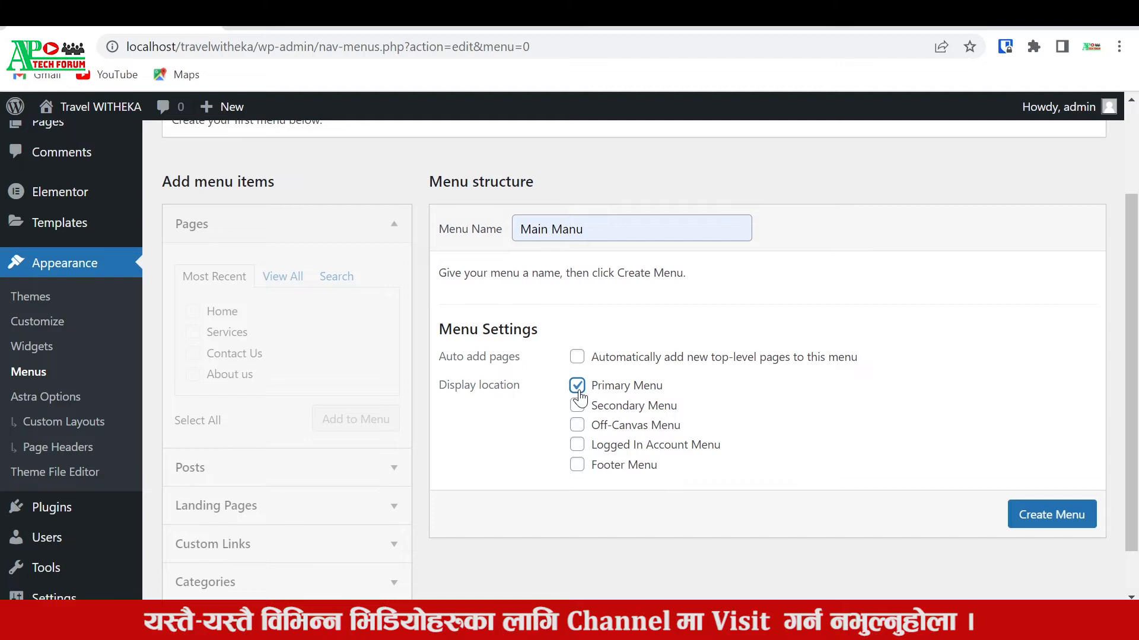
left_click(1037, 517)
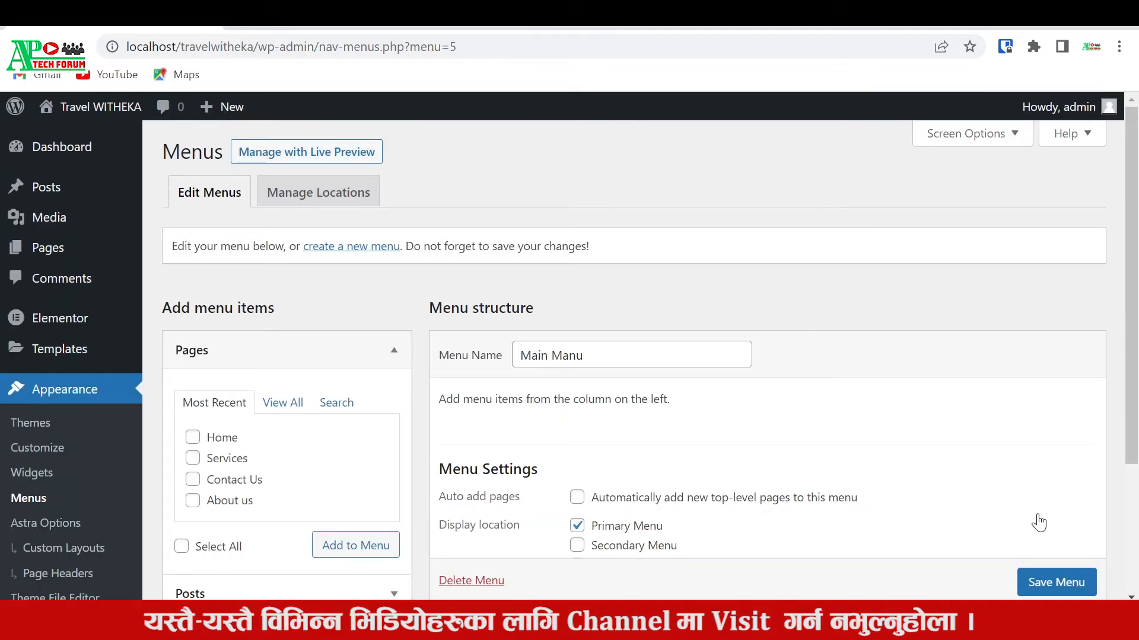
- Look through the kinds of items that can be added to the menu, including Pages and Posts
scroll(834, 433, "down", 2)
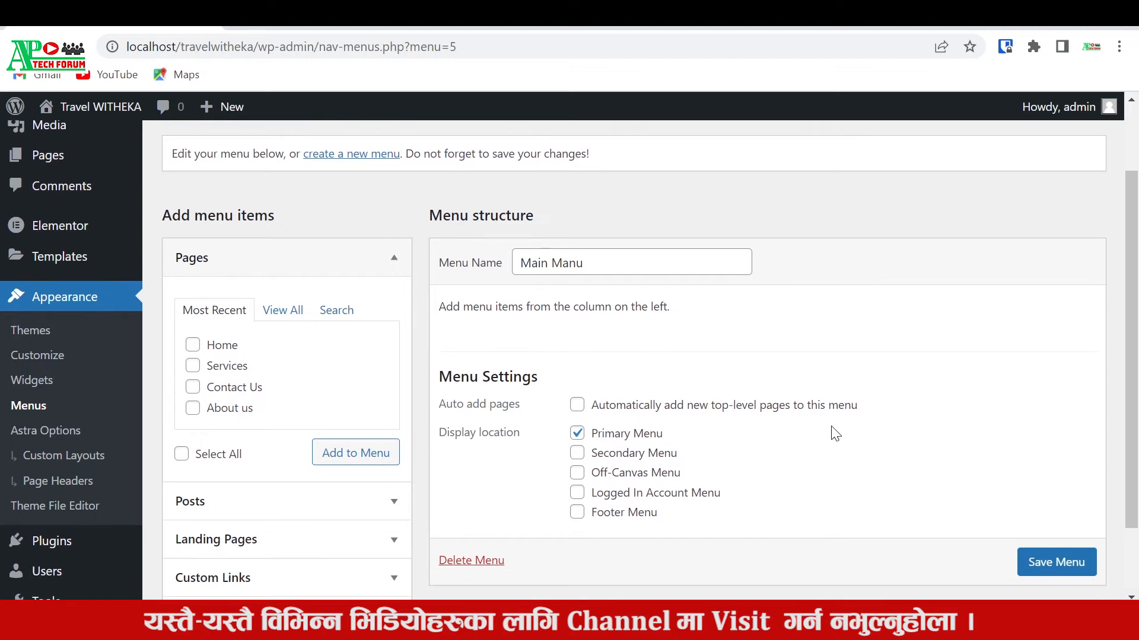
scroll(750, 406, "down", 1)
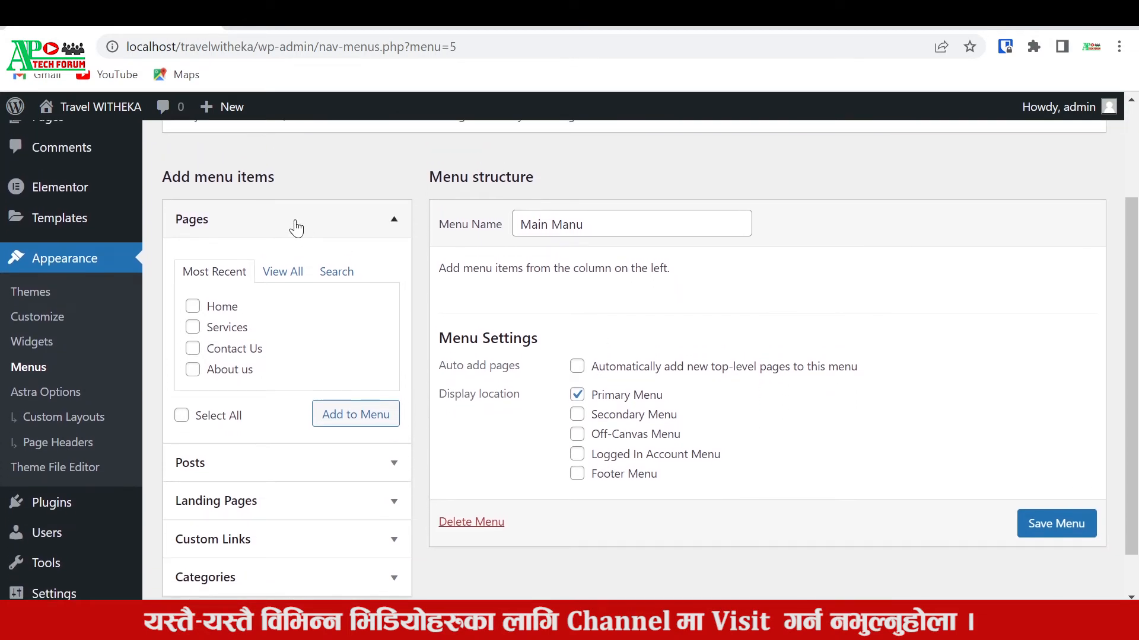
left_click(296, 228)
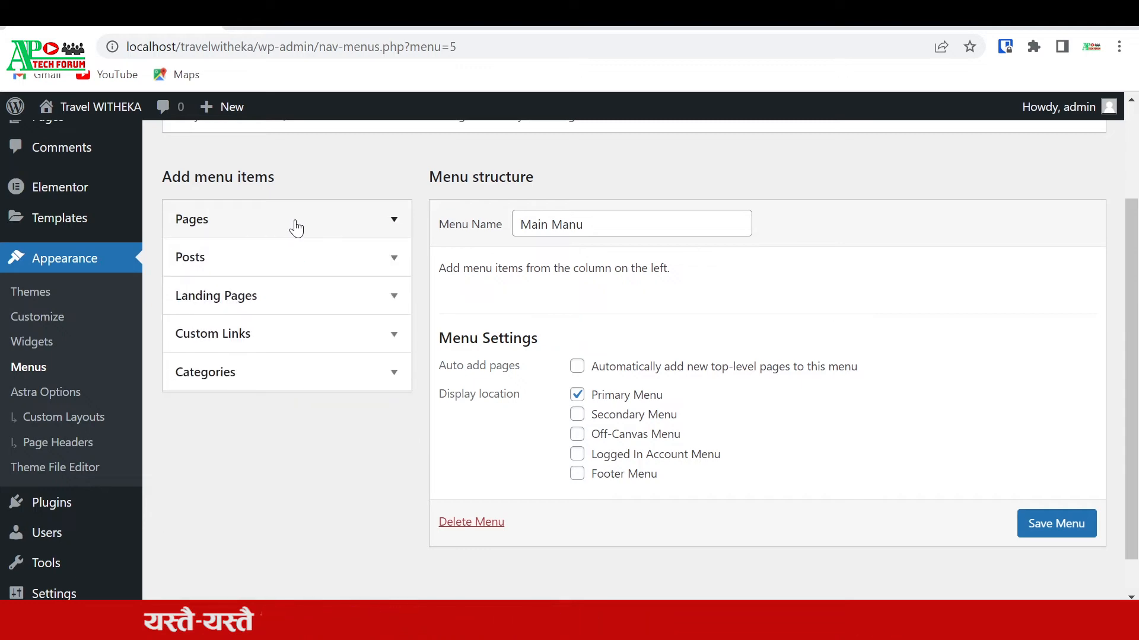
left_click(296, 228)
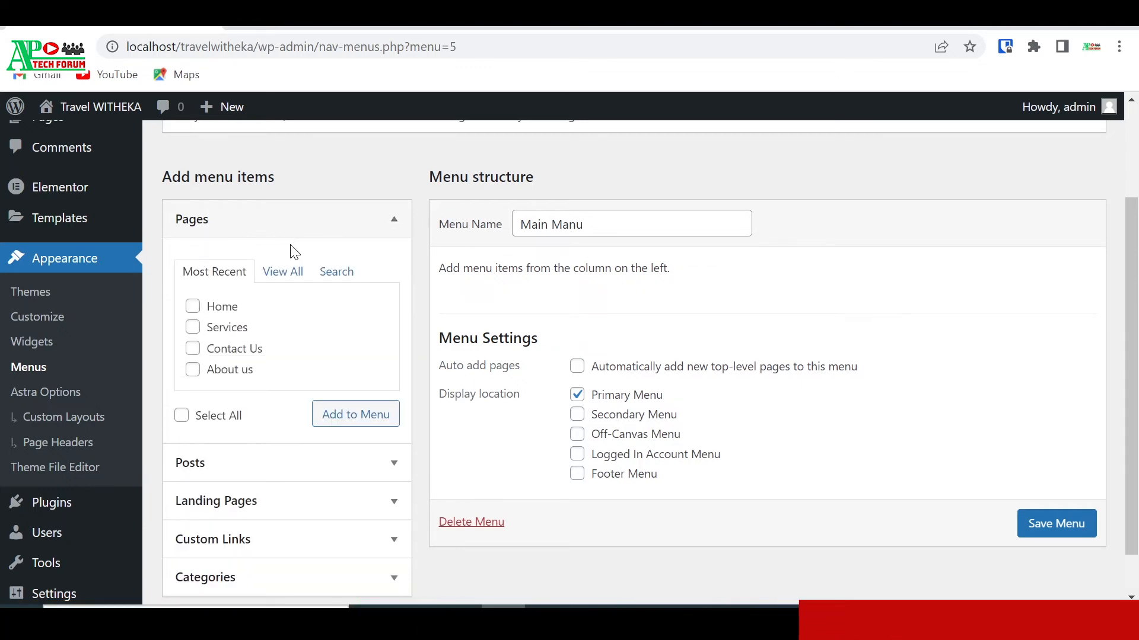
left_click(282, 227)
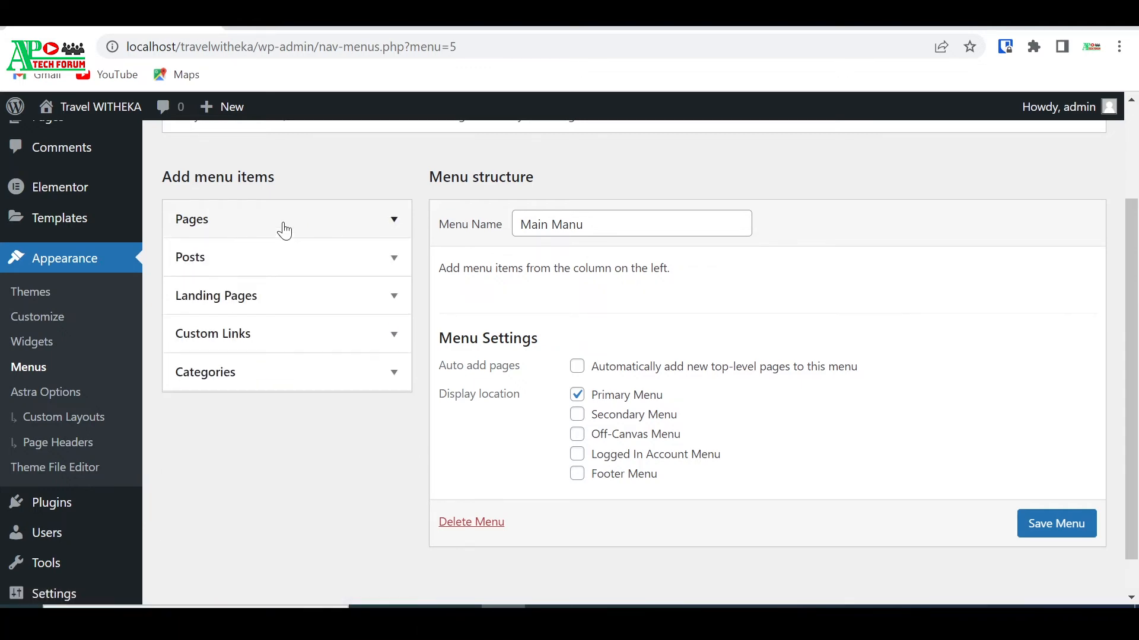
left_click(254, 267)
left_click(252, 265)
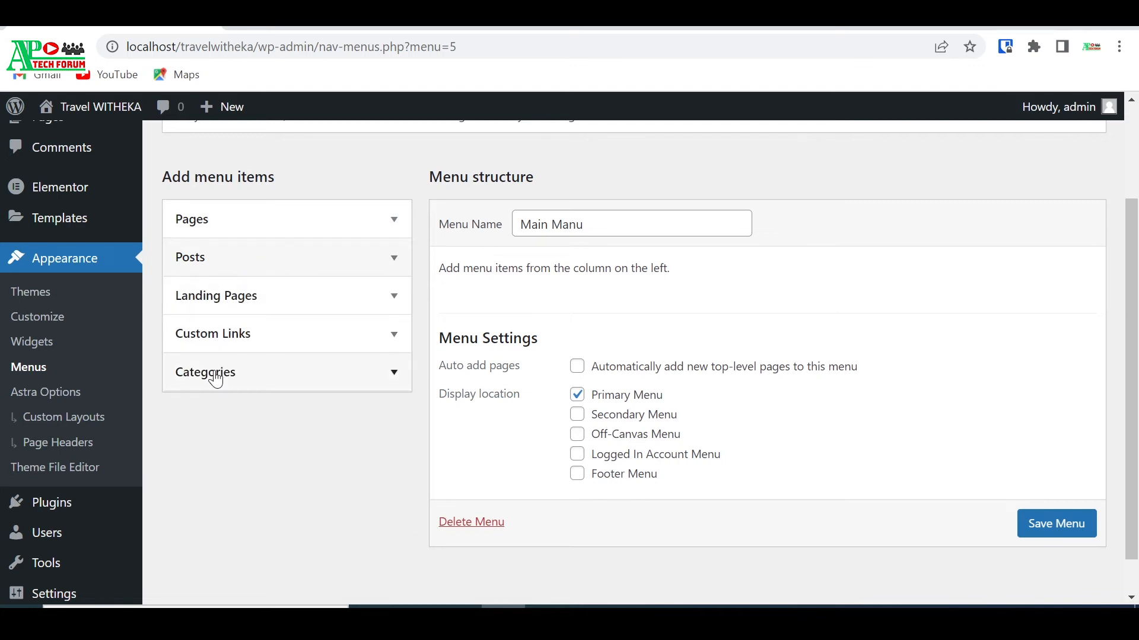
- Add the Home custom link and the About us, Contact Us and Services pages to the menu
left_click(293, 228)
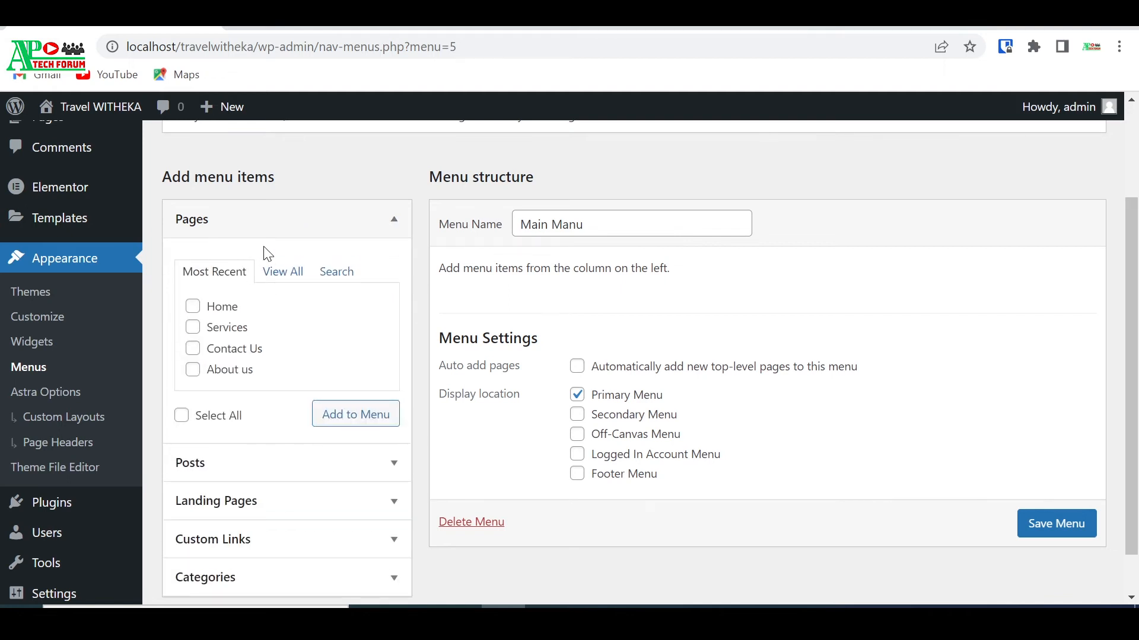
left_click(273, 275)
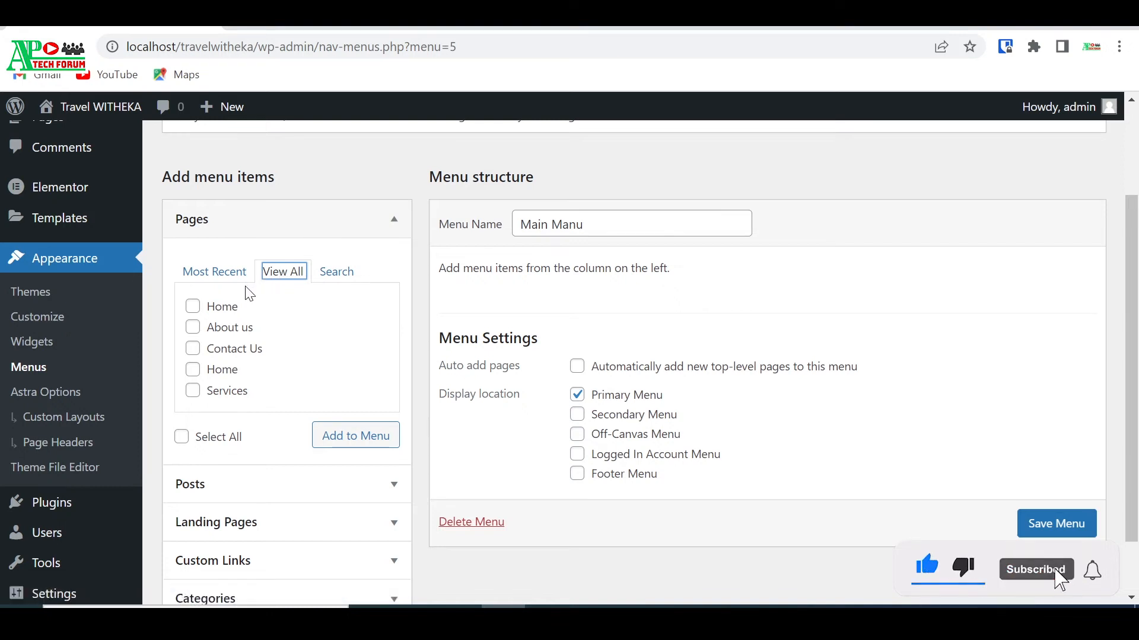
left_click(192, 307)
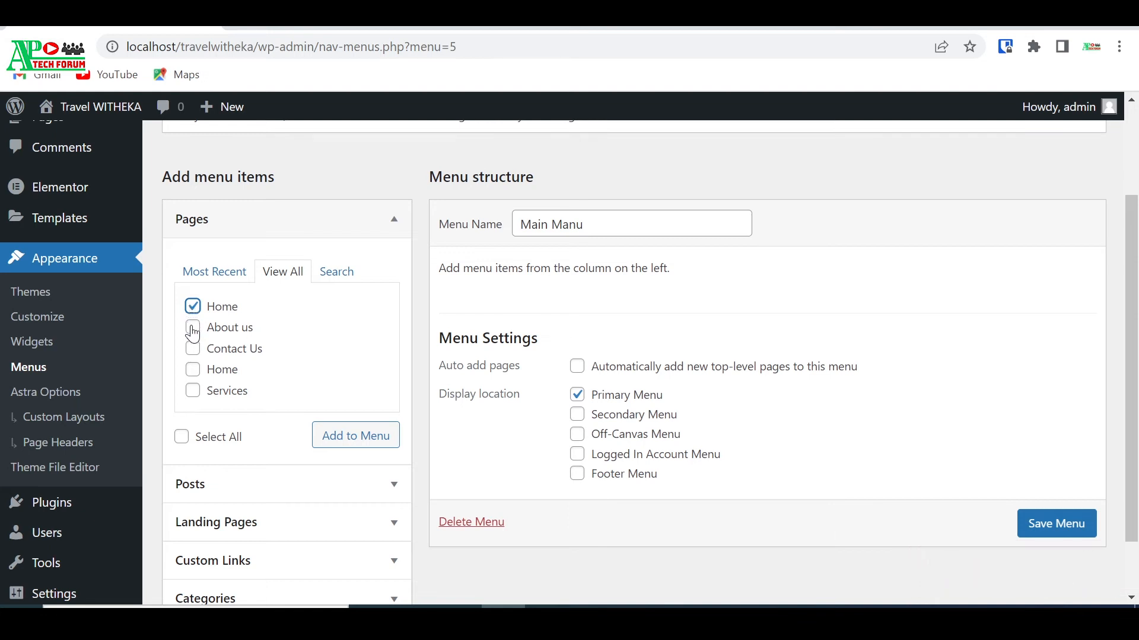
left_click(193, 331)
left_click(192, 350)
left_click(353, 445)
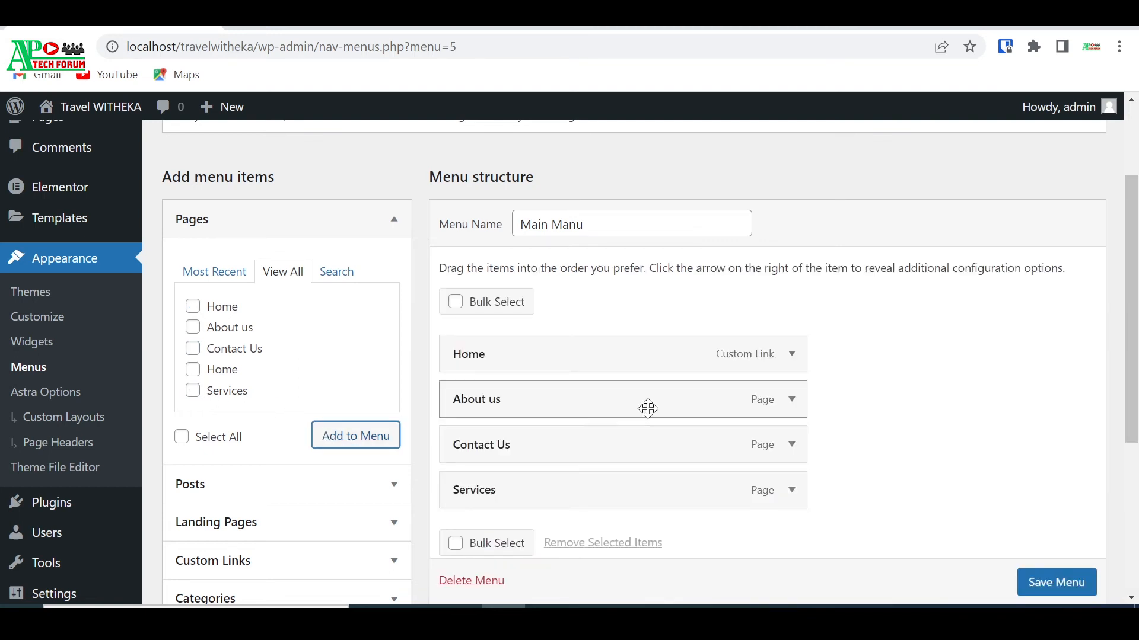
scroll(648, 409, "down", 1)
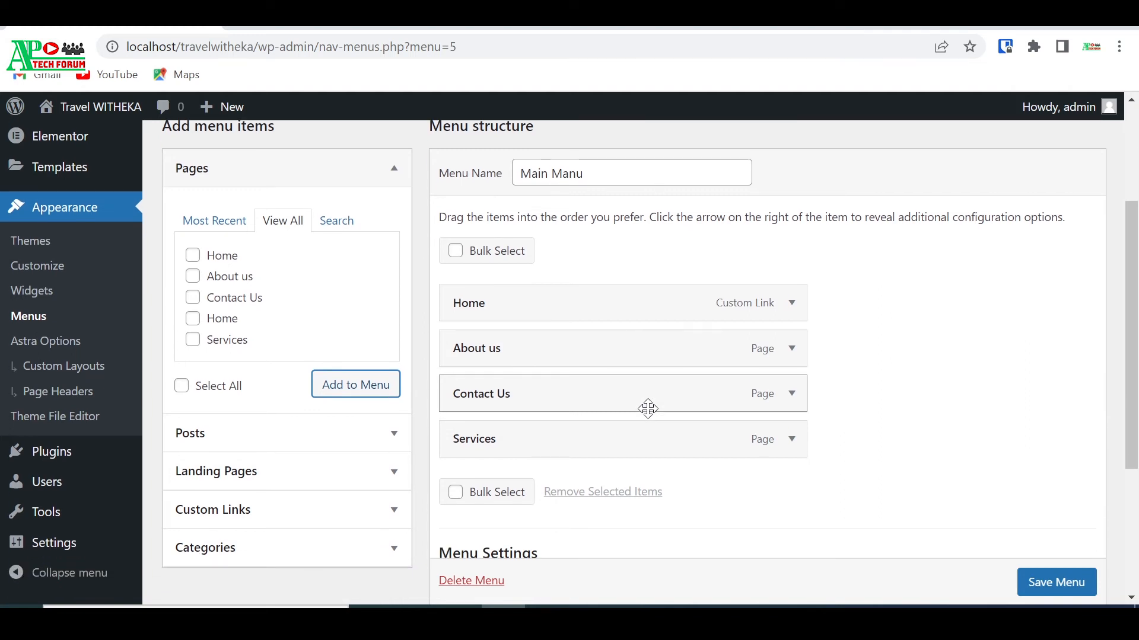
- Save the Main Manu menu with its added items and reload the site's front page to check the header navigation
scroll(695, 437, "down", 1)
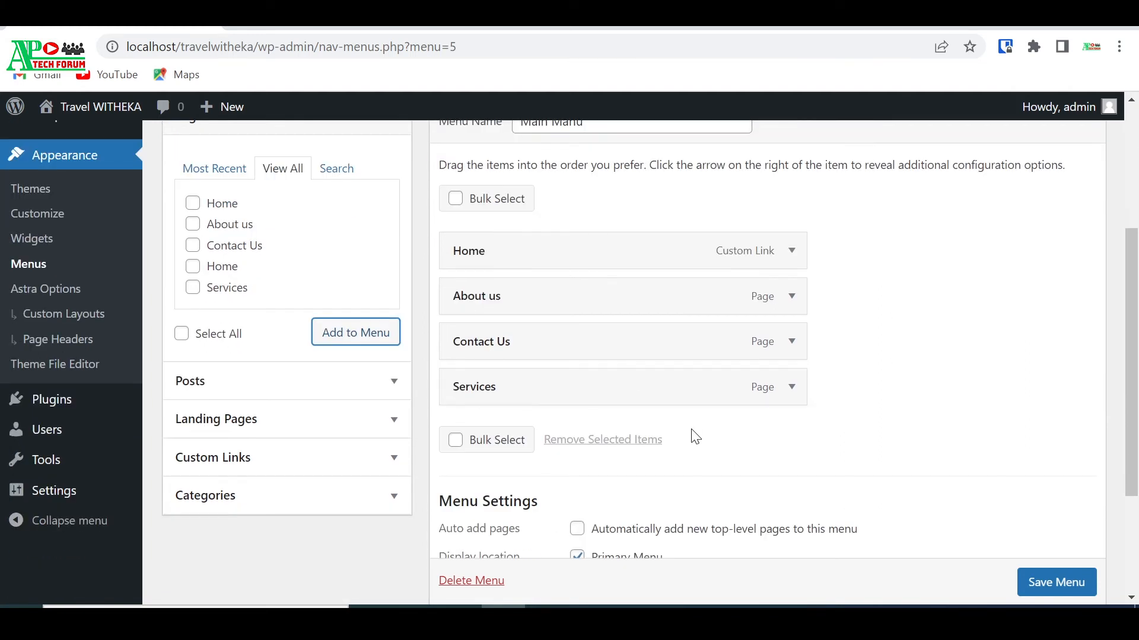
scroll(1053, 582, "down", 1)
left_click(1052, 582)
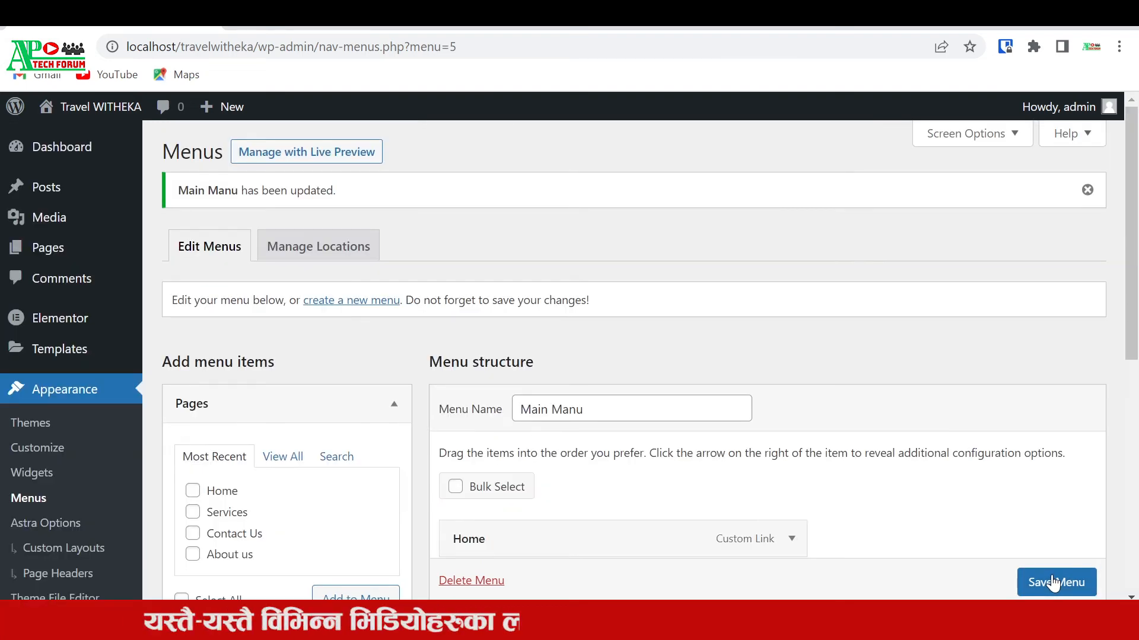
left_click(385, 18)
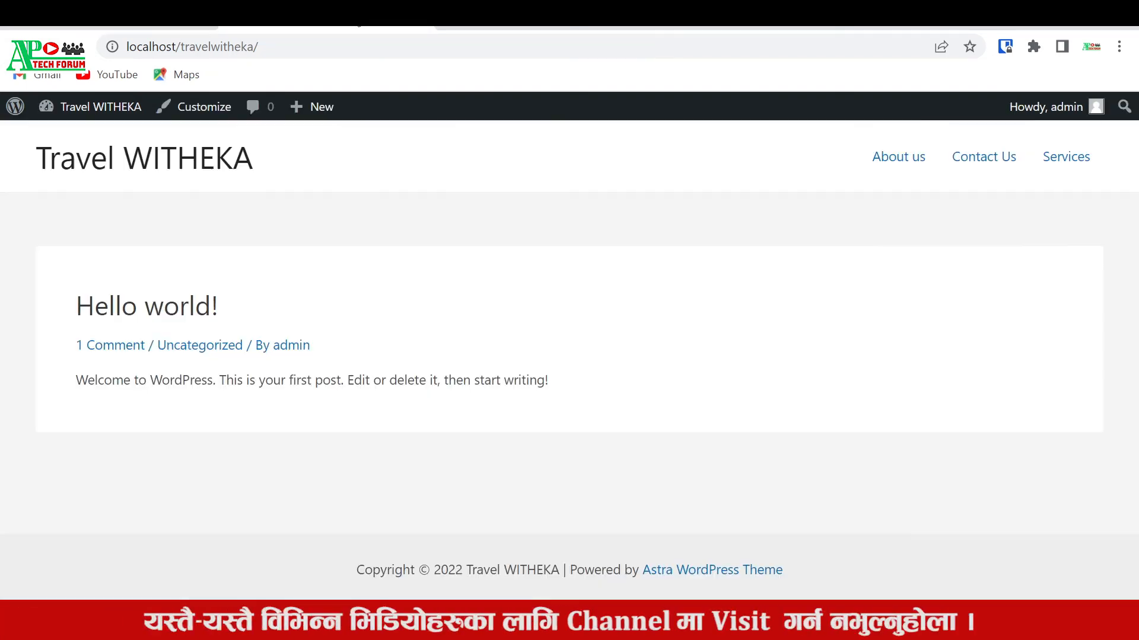
left_click(75, 46)
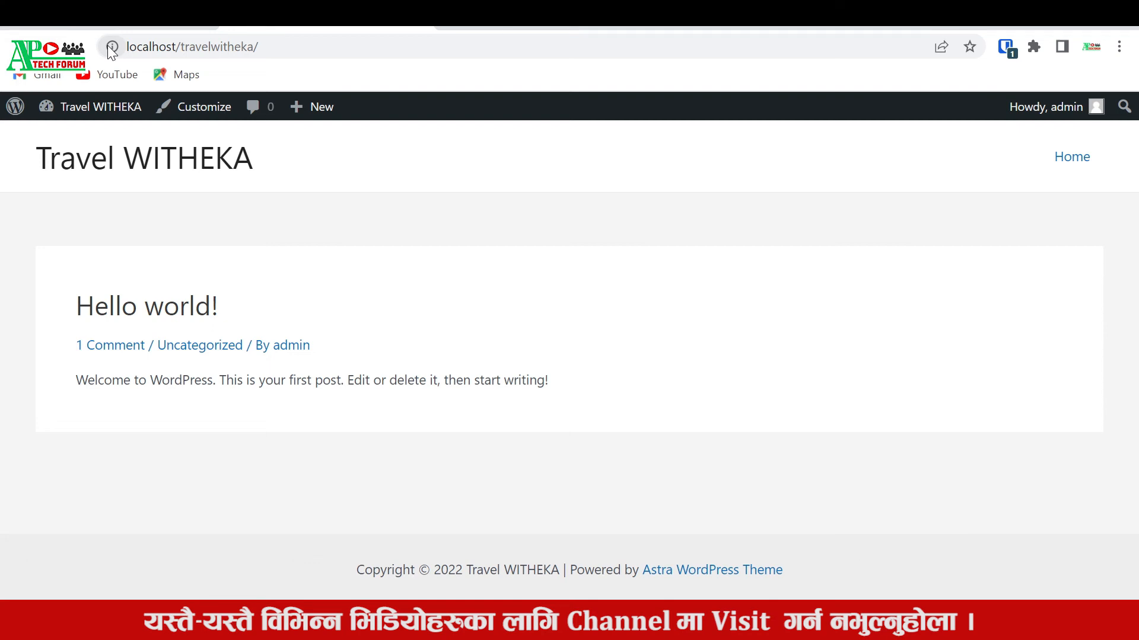
left_click(88, 48)
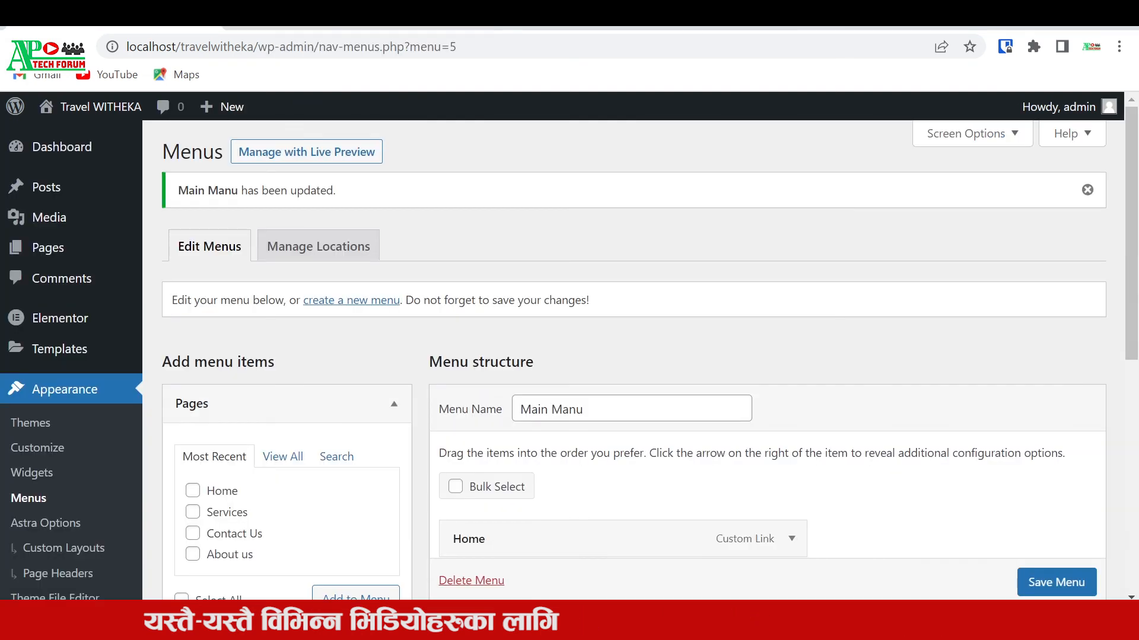
- Move the Services item directly below Home in the Main Manu structure and save the menu
scroll(621, 353, "down", 1)
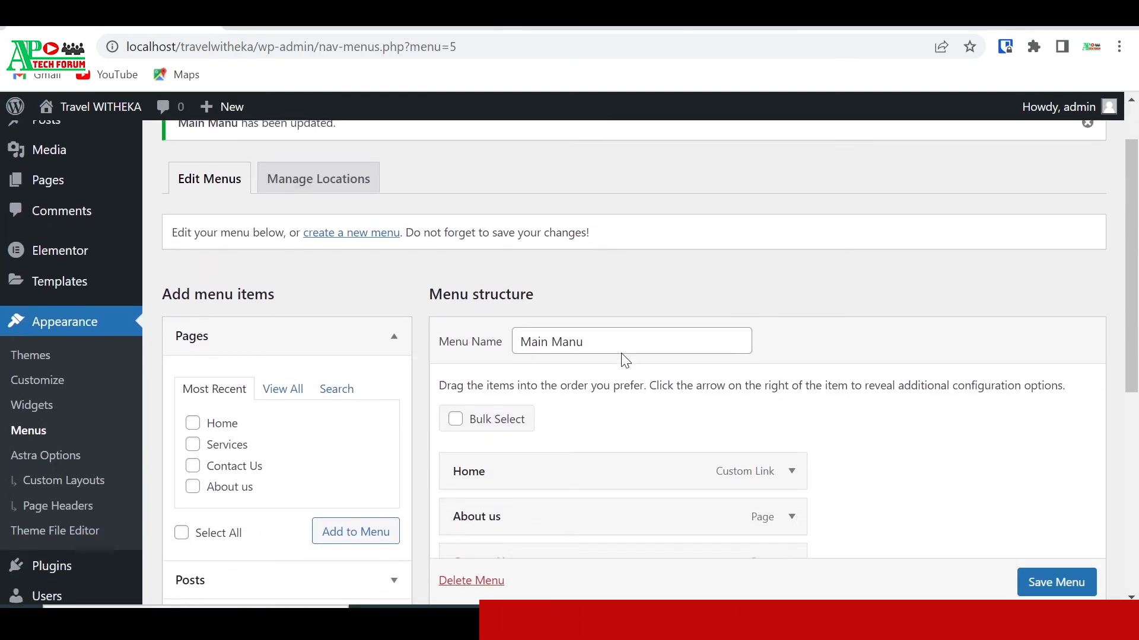
scroll(621, 354, "down", 2)
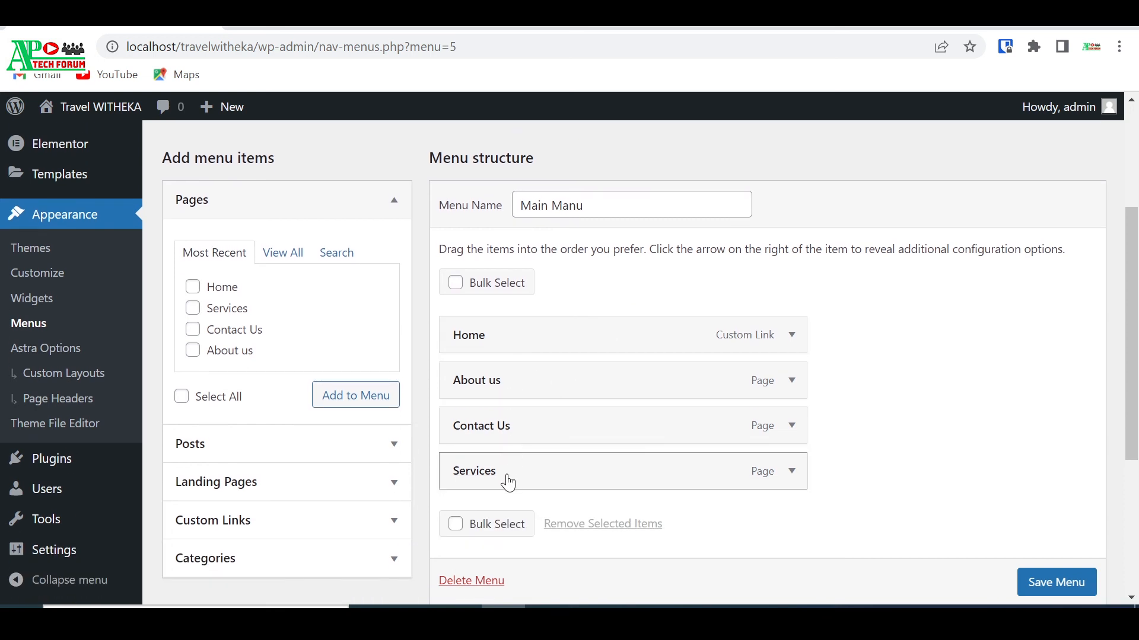
left_click_drag(509, 483, 509, 392)
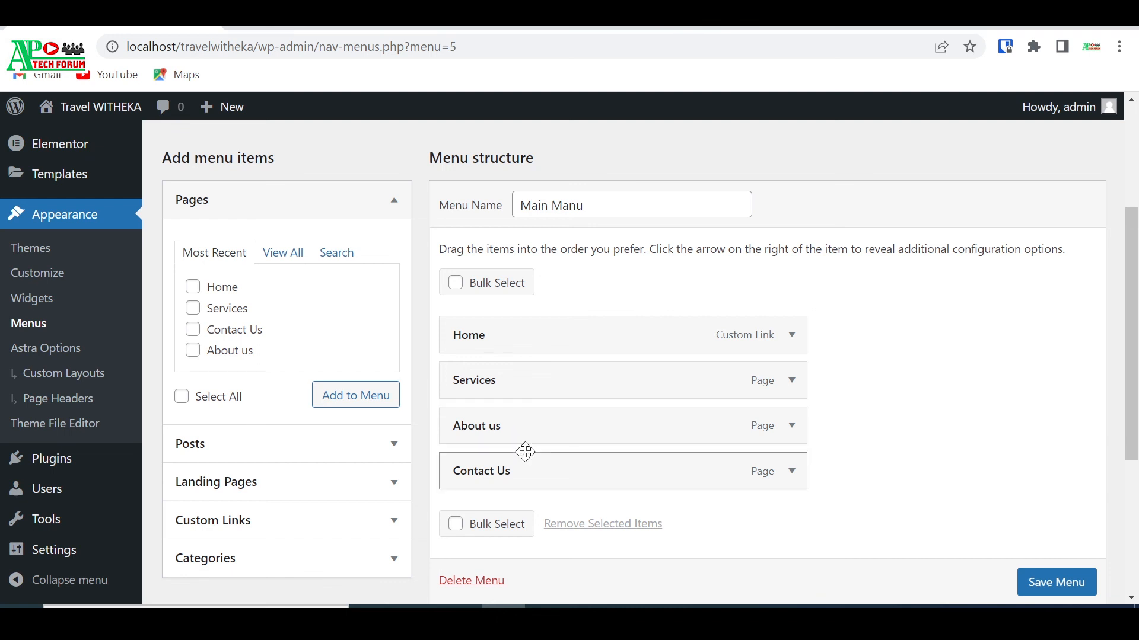
scroll(1040, 596, "down", 1)
left_click(1041, 596)
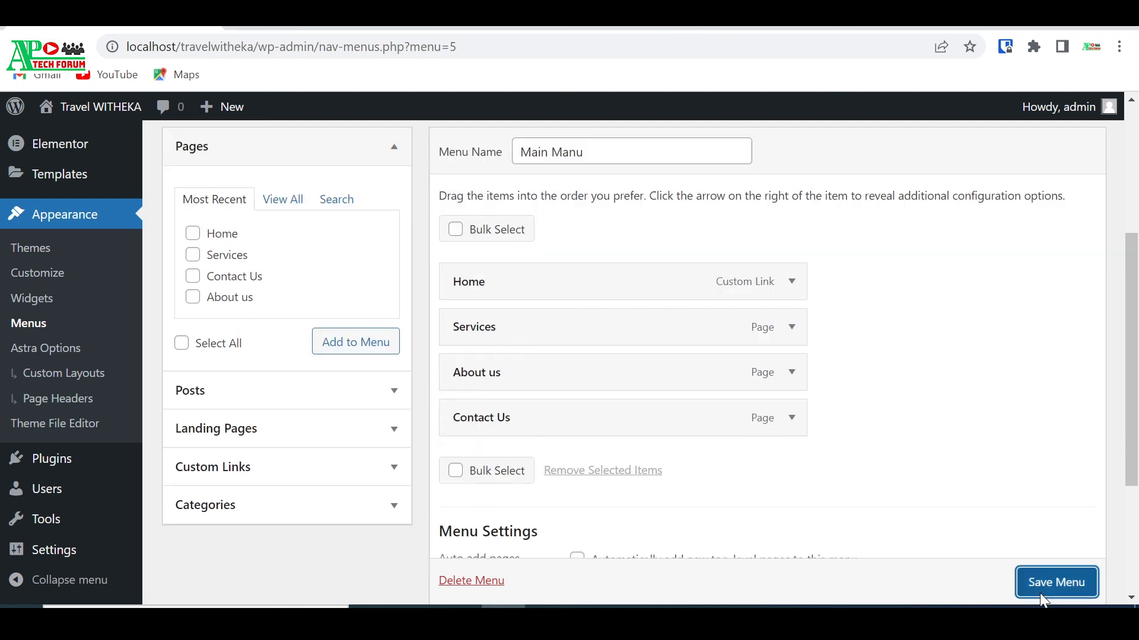
- Reload the Travel WITHEKA front page to check the order of the items in the header navigation
key("ctrl+Tab")
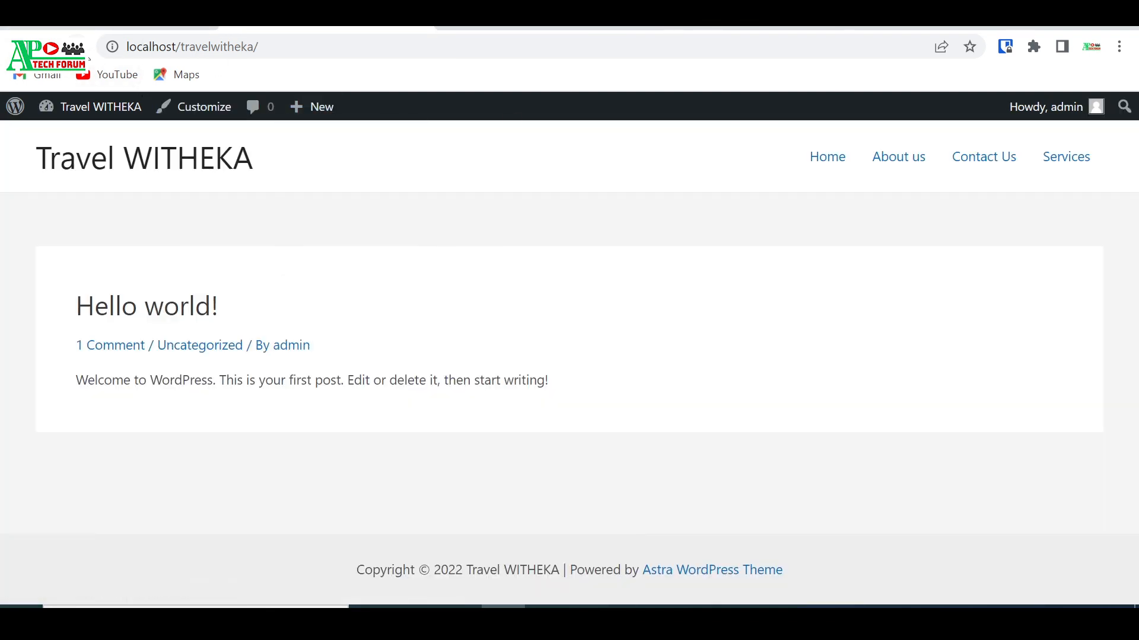
left_click(76, 46)
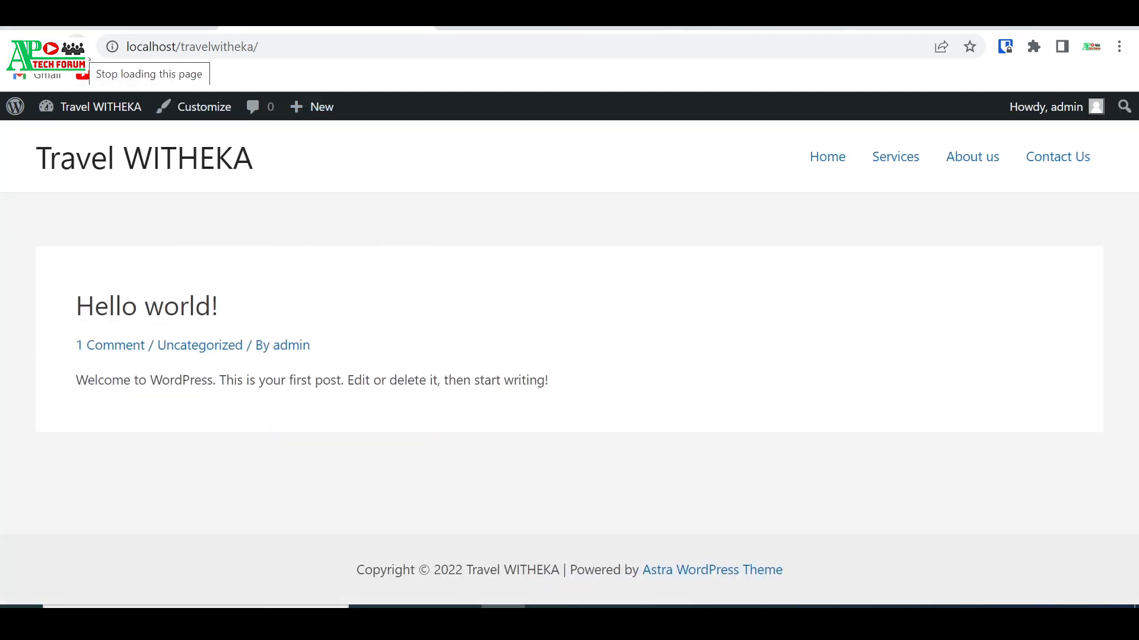